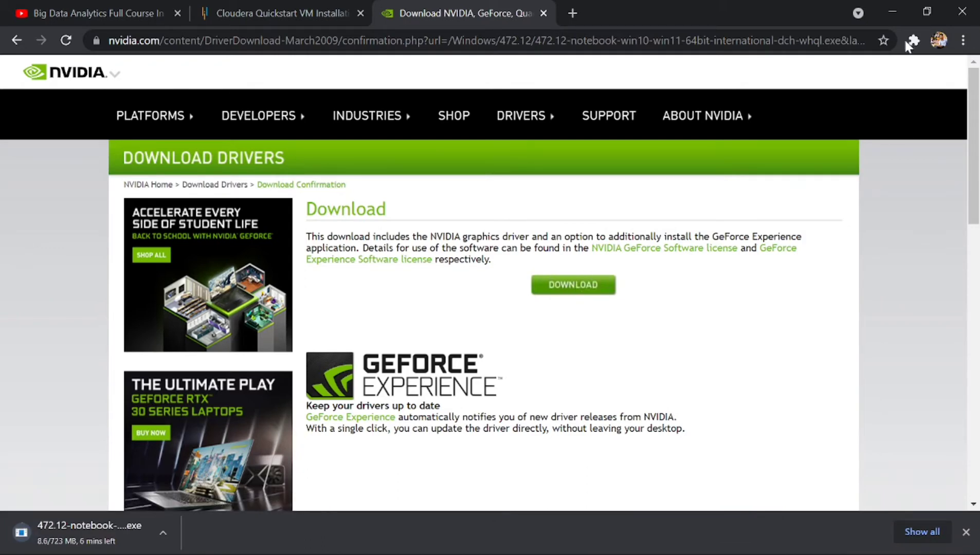
- Open the browser's download list and remove the canceled hadoop-3.3.1-src.tar.gz entry
click(963, 40)
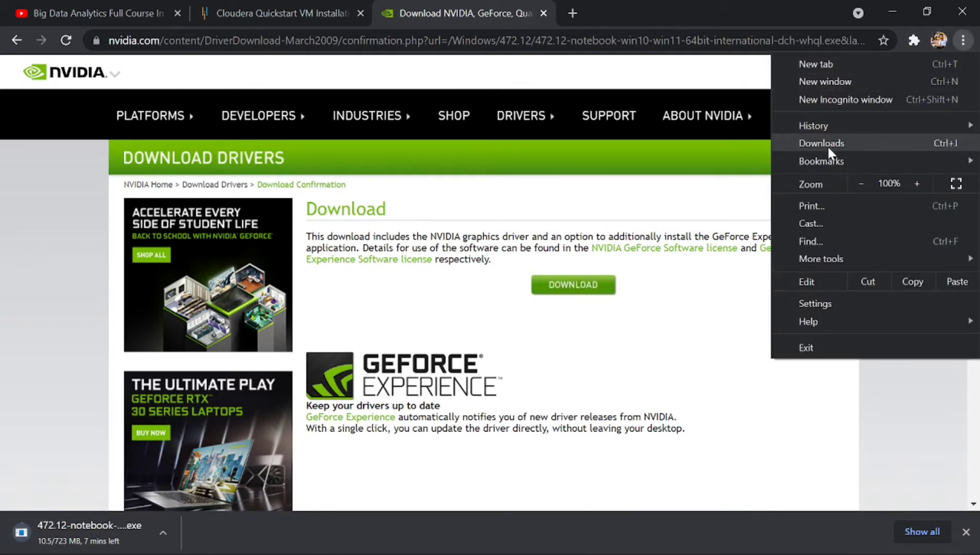
click(828, 143)
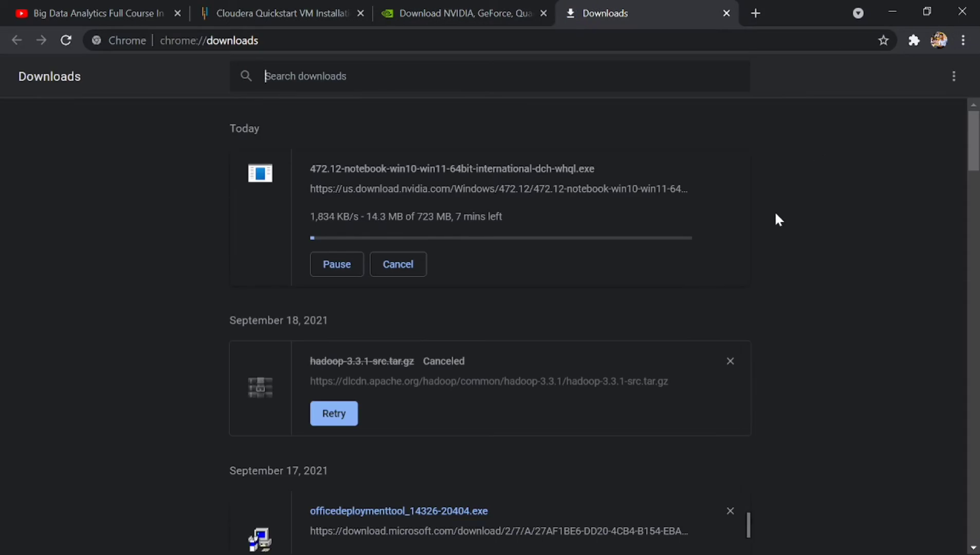
click(730, 362)
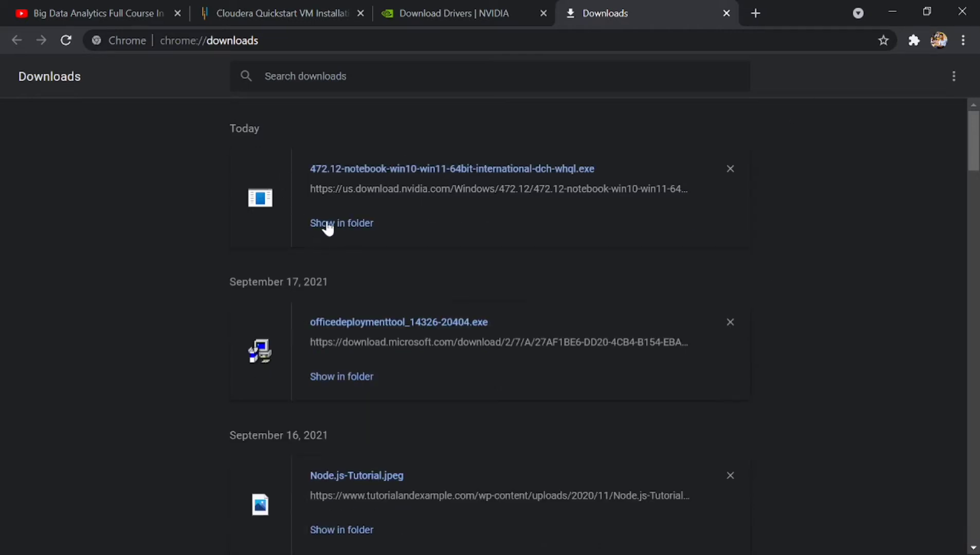
- Locate the downloaded 472.12 notebook driver installer in its folder and run it, approving the security warning
click(329, 224)
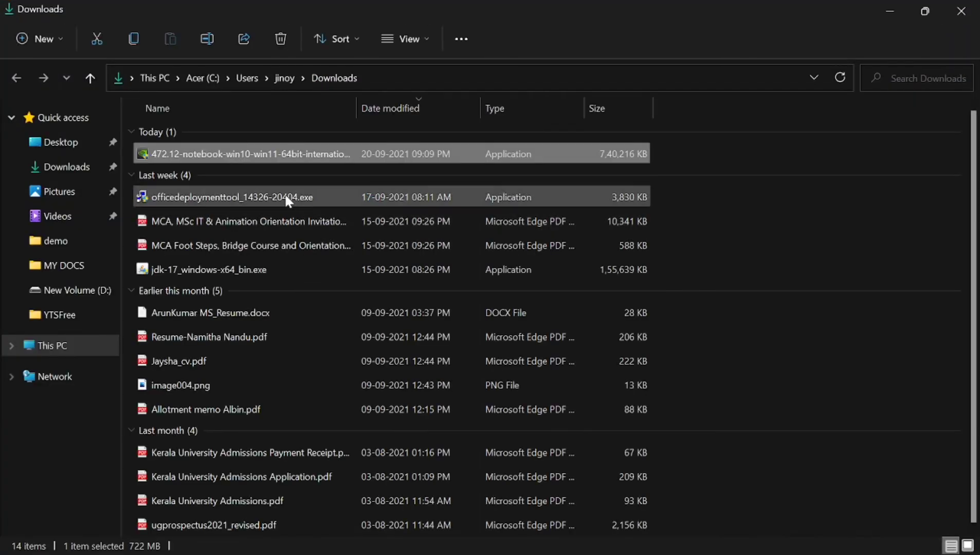
double_click(246, 154)
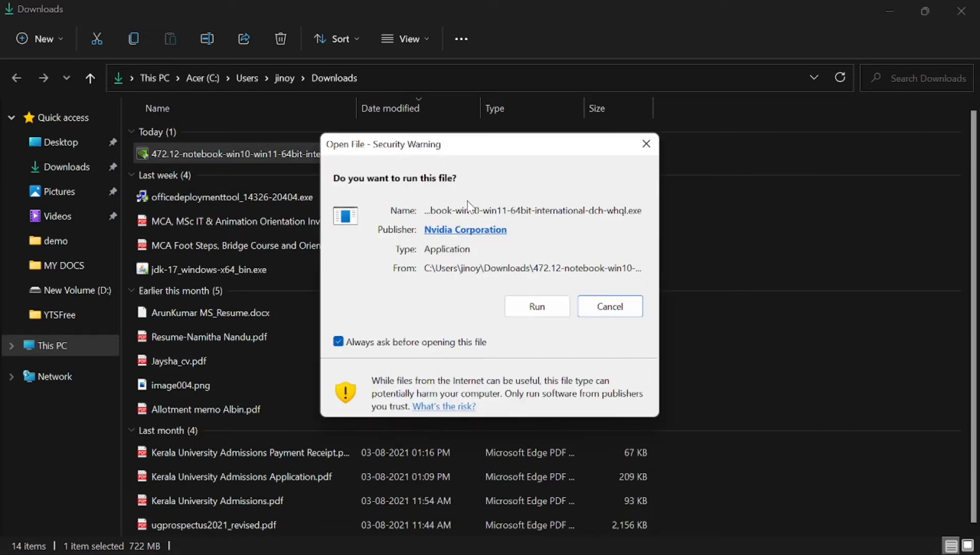
click(535, 310)
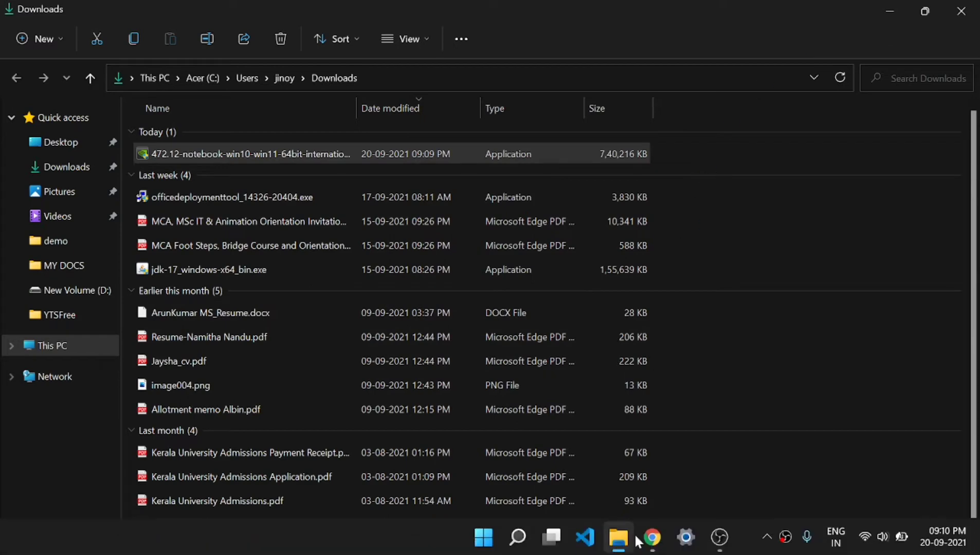
- Extract the NVIDIA driver files to the default path, closing the Chrome and Downloads folder windows
mouse_move(652, 537)
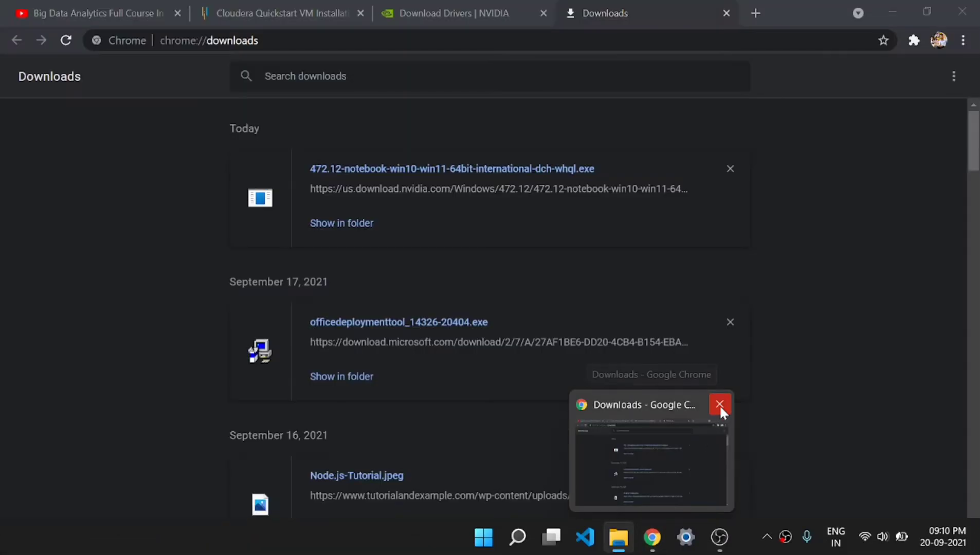
click(720, 405)
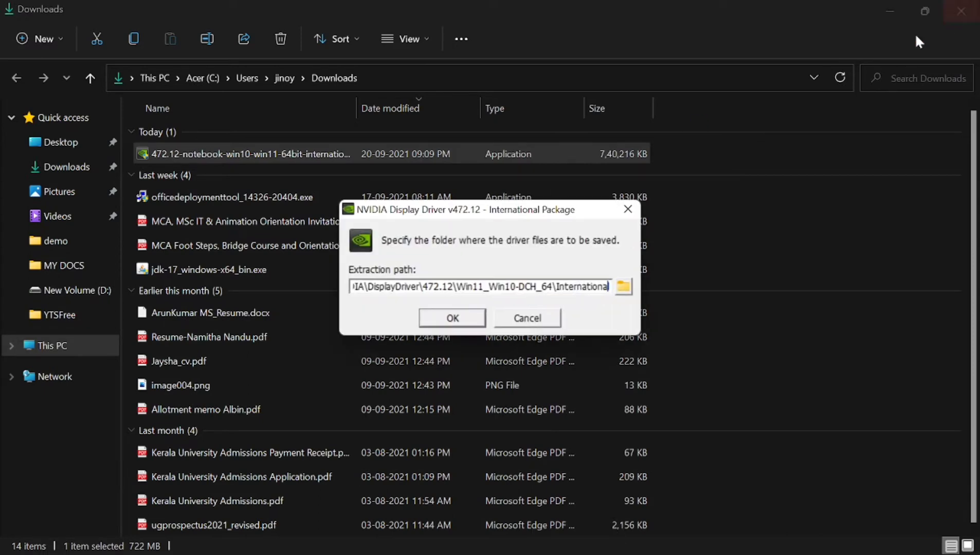
click(461, 319)
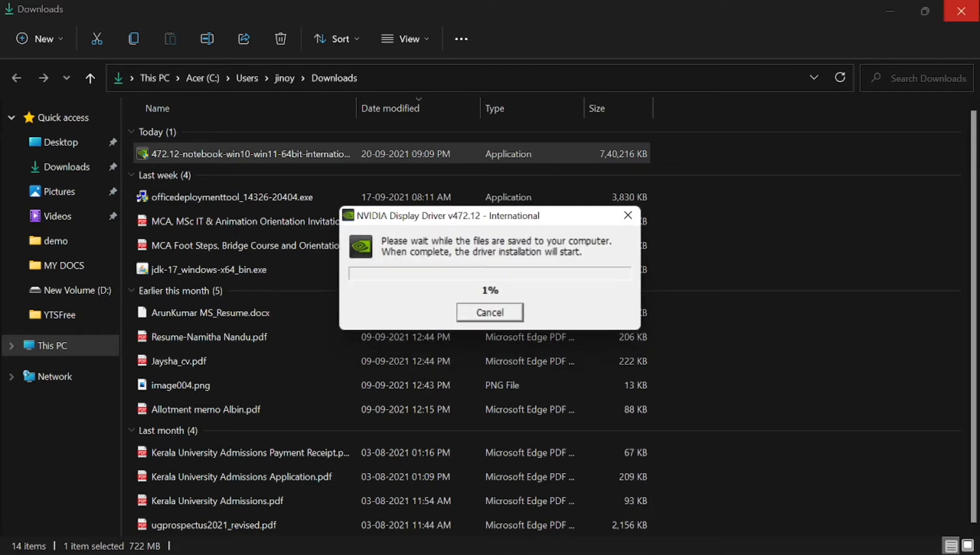
click(961, 11)
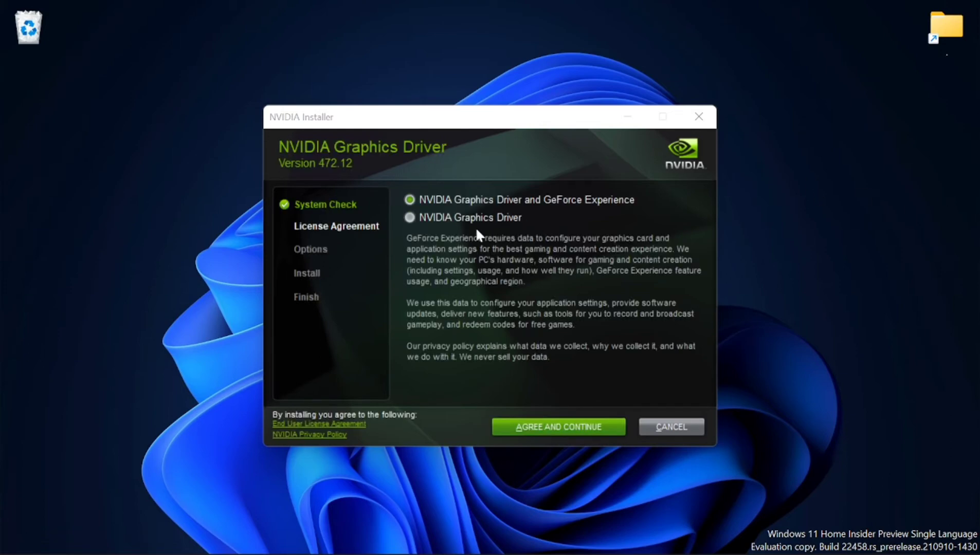
- Accept the license for NVIDIA Graphics Driver and GeForce Experience and start the Express (Recommended) installation
click(574, 431)
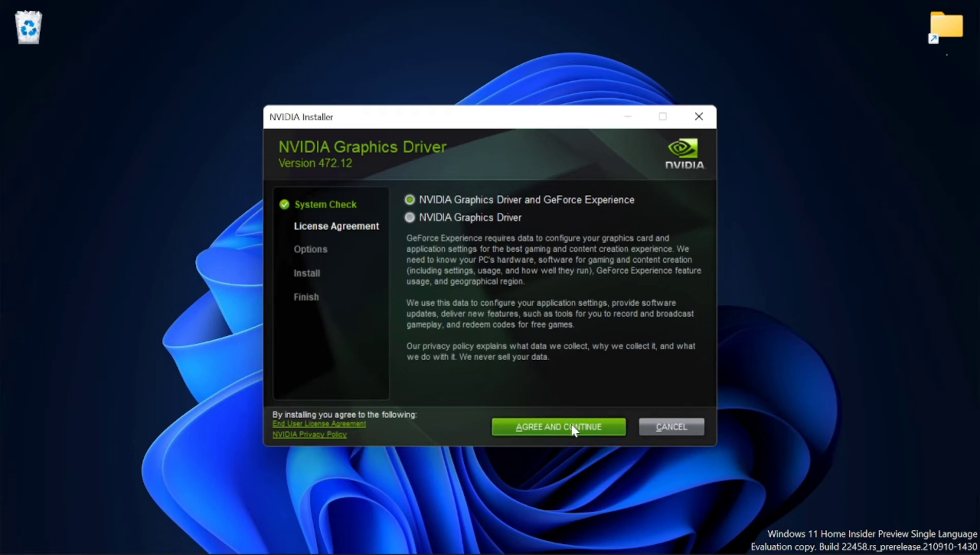
click(575, 431)
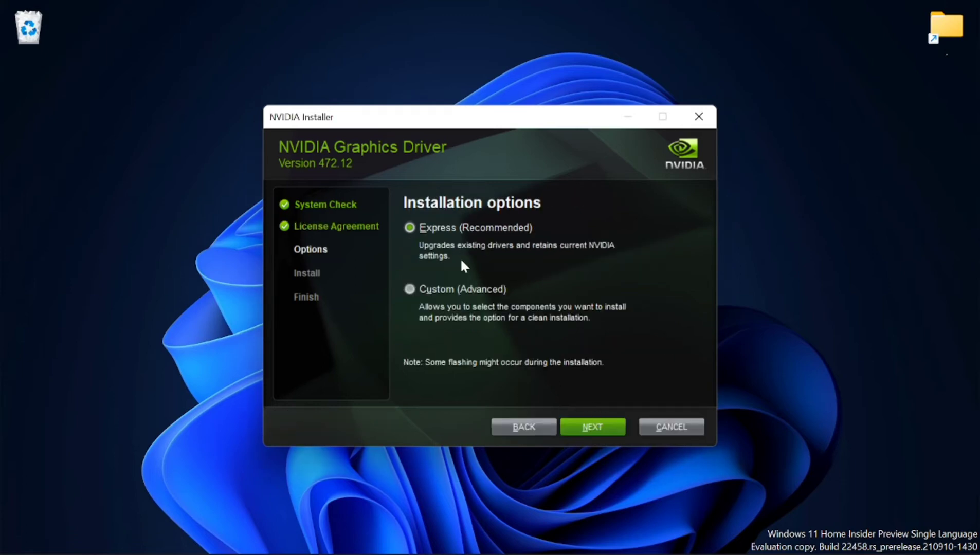
click(612, 427)
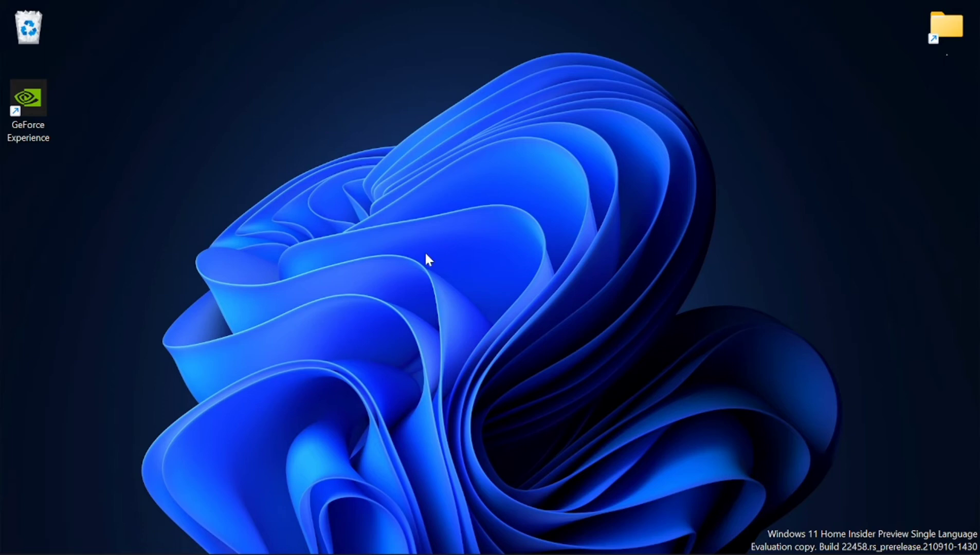
- Launch GeForce Experience from the desktop and log in to the NVIDIA account
click(36, 120)
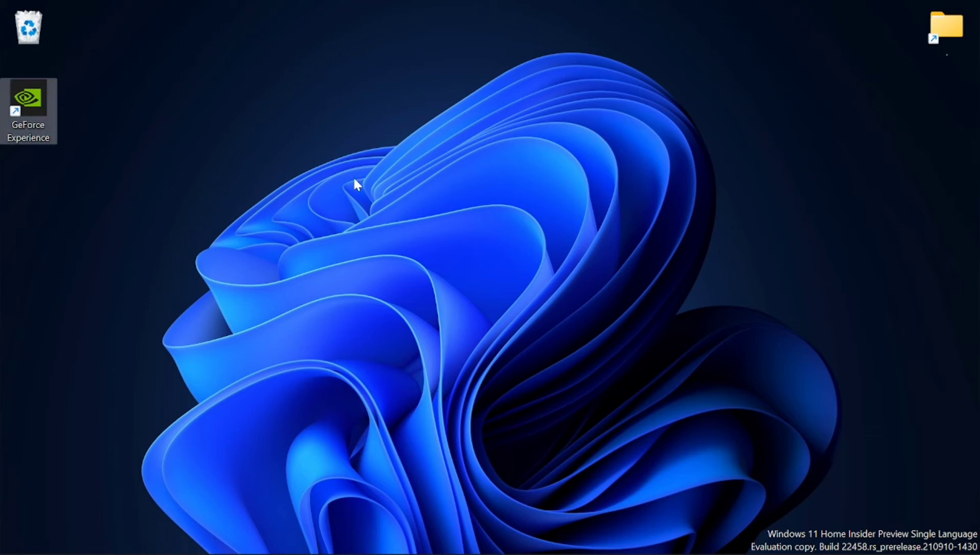
click(375, 208)
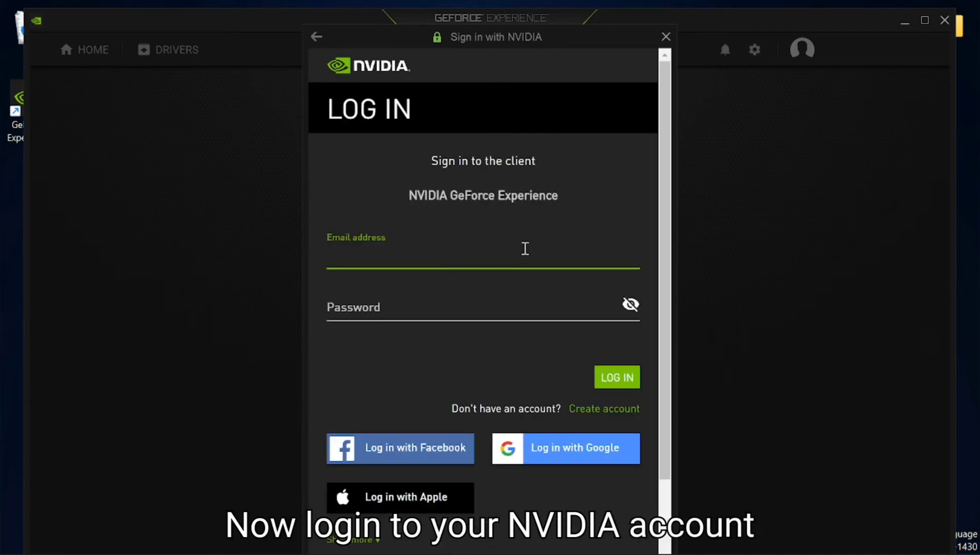
click(665, 37)
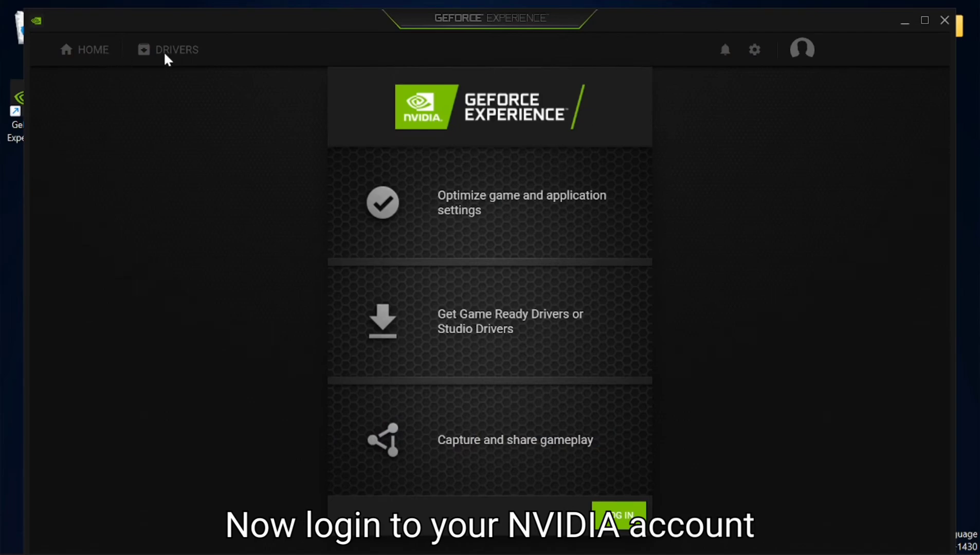
click(615, 516)
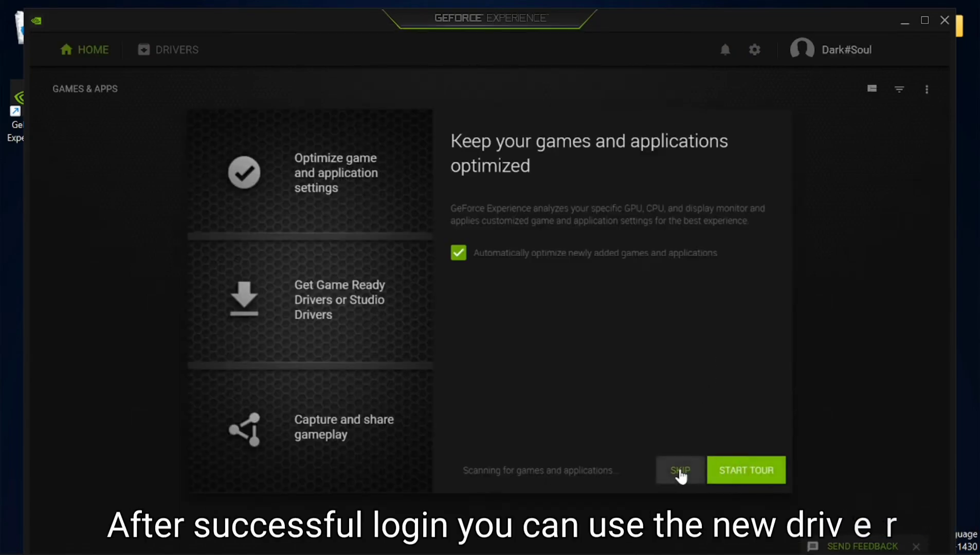
- Start the GeForce Experience tour and go through all its tips to the end
click(729, 477)
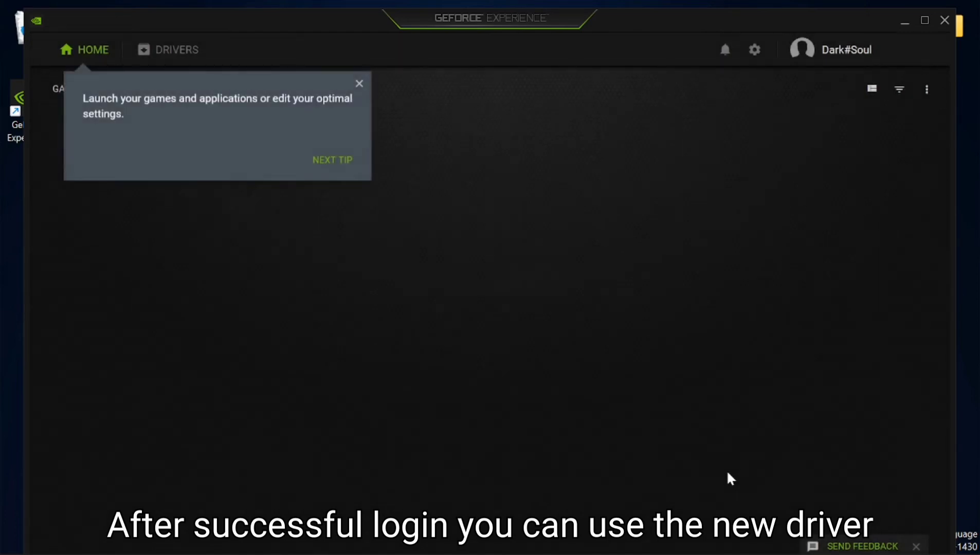
click(339, 160)
click(409, 160)
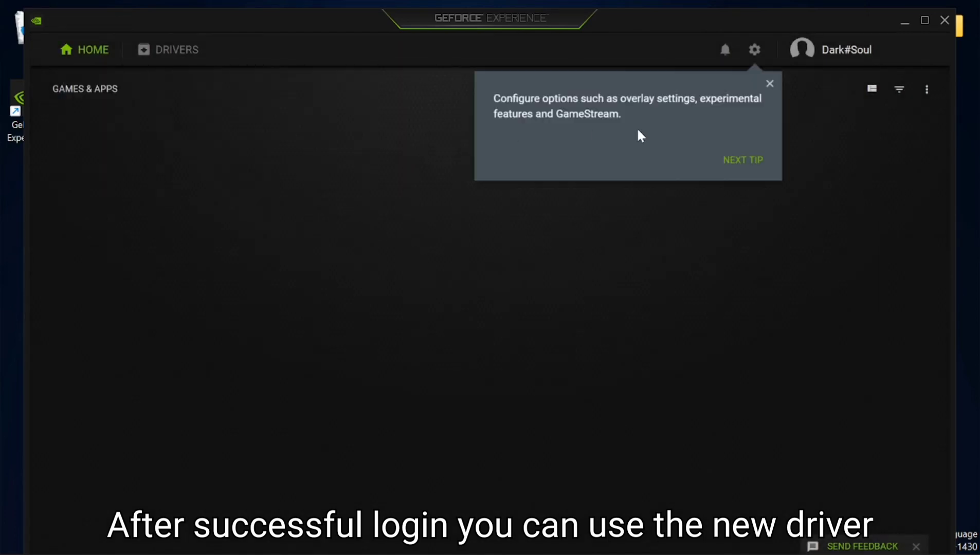
click(764, 163)
click(864, 151)
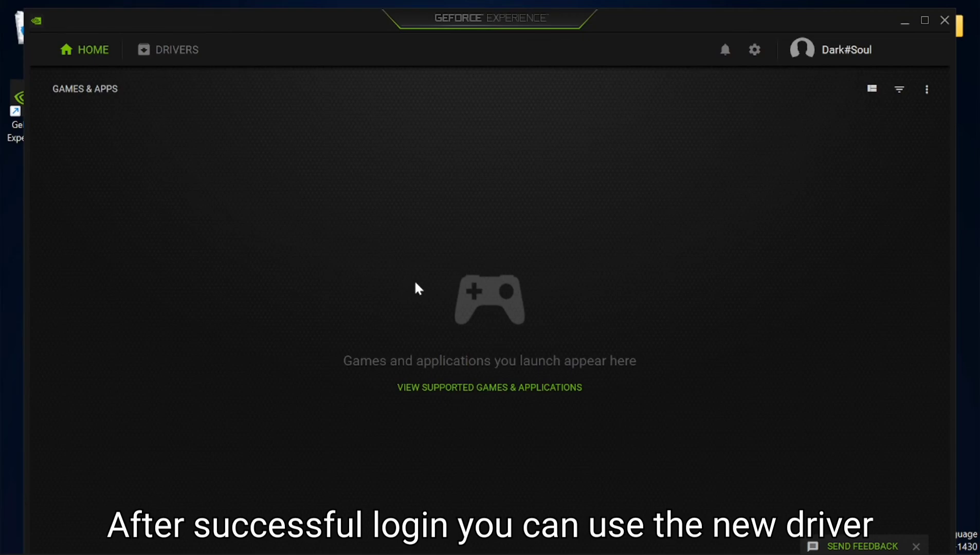
- Review the installed Game Ready Driver's information and skim the article about GeForce support for Windows 11
click(153, 48)
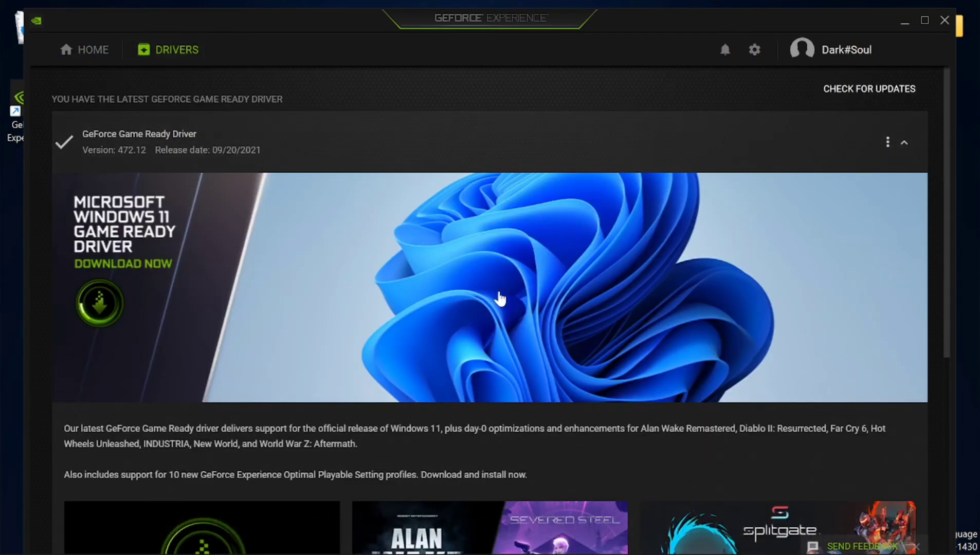
scroll(201, 363, down, 2)
scroll(301, 284, down, 3)
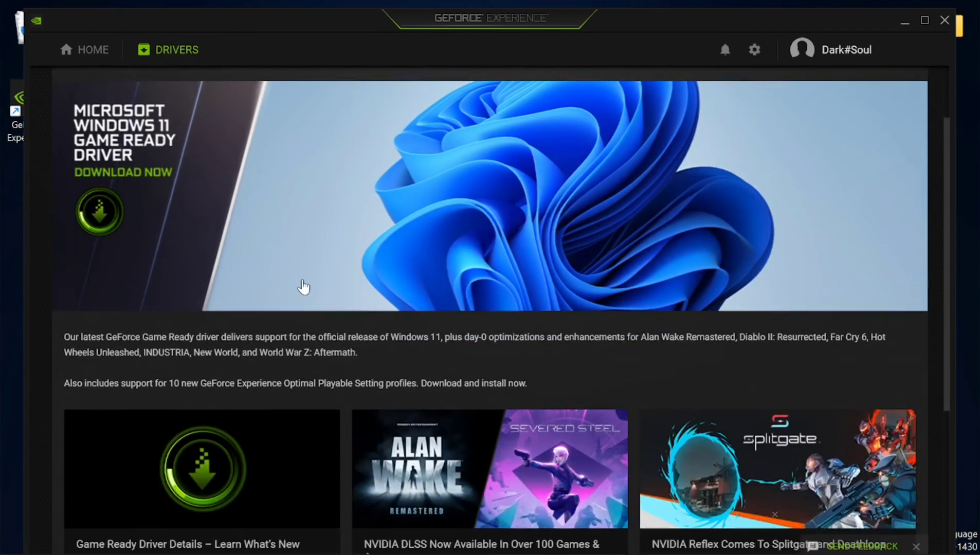
scroll(322, 292, up, 5)
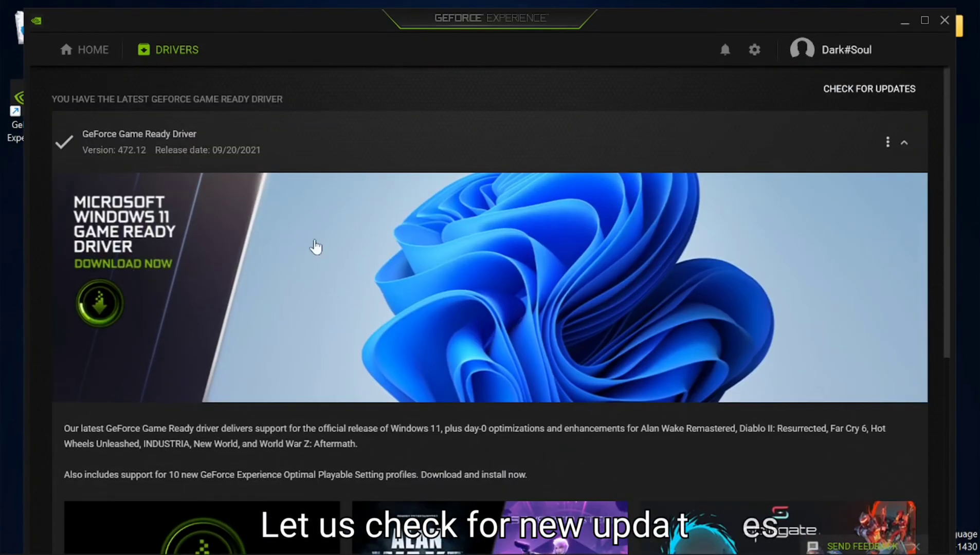
click(254, 276)
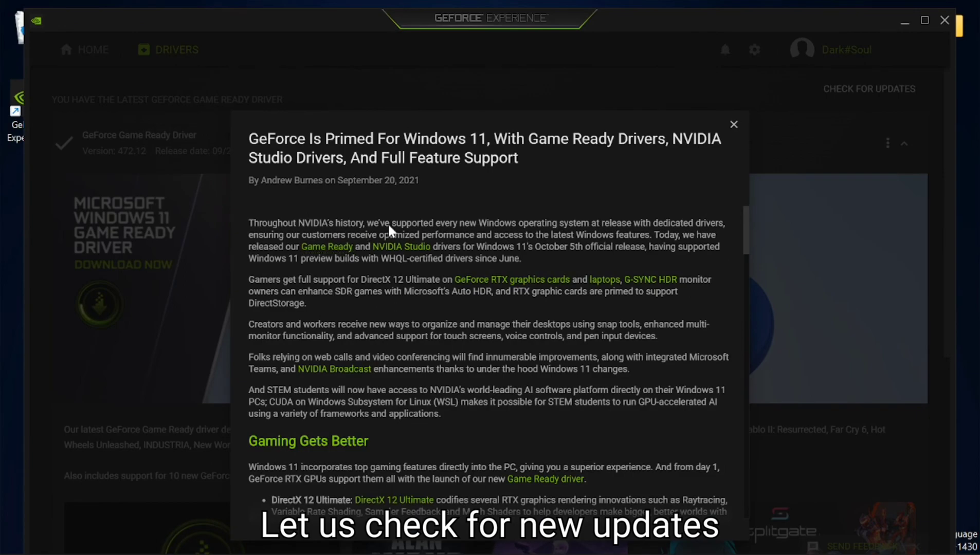
scroll(447, 257, down, 10)
scroll(437, 267, up, 3)
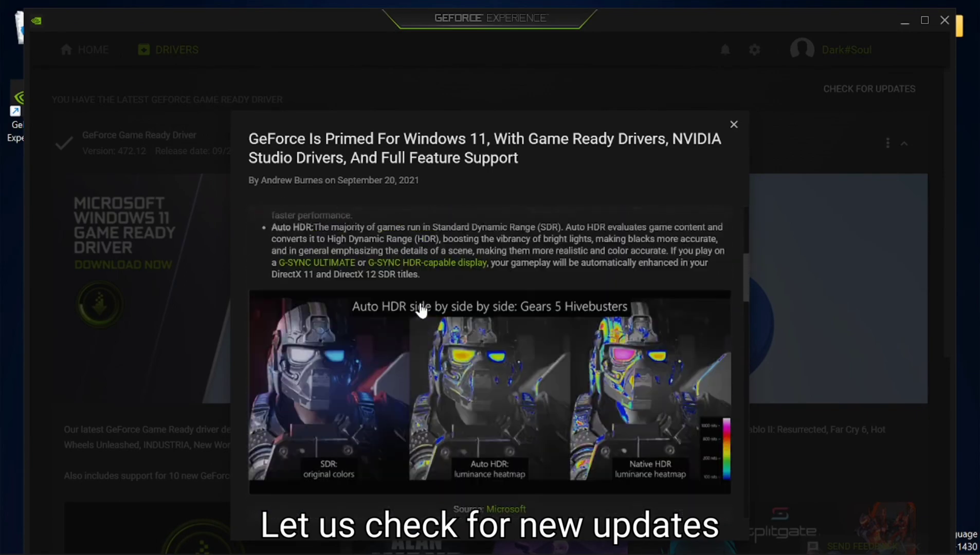
scroll(663, 365, down, 8)
scroll(631, 367, down, 10)
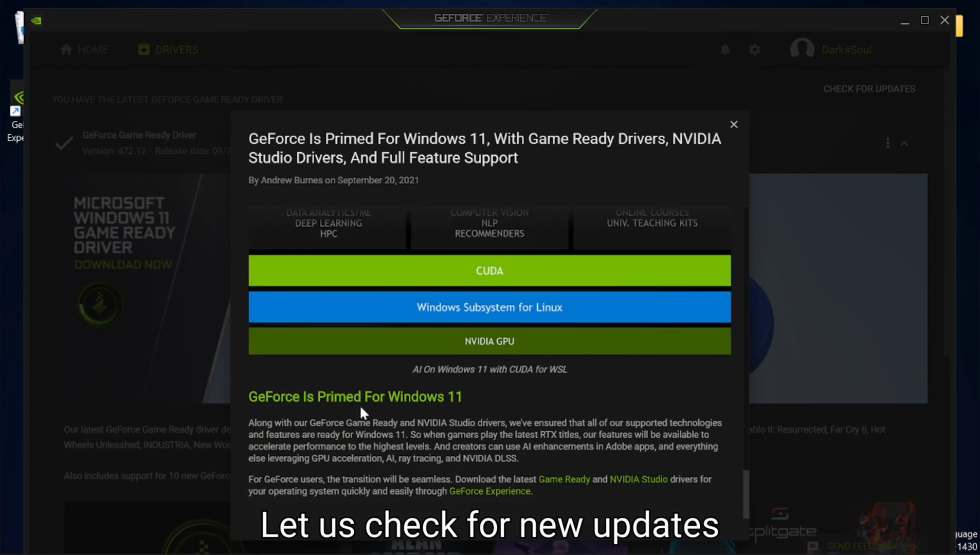
scroll(471, 421, up, 3)
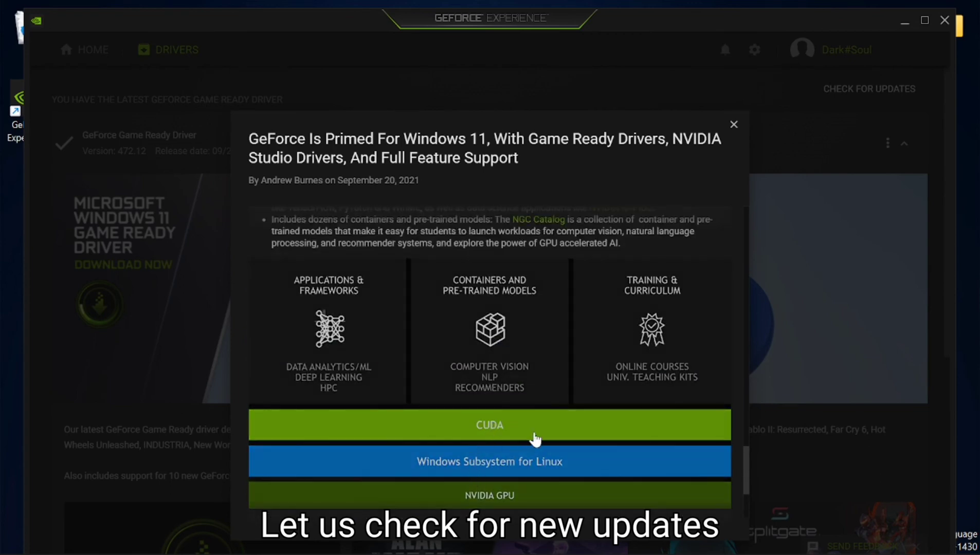
click(733, 123)
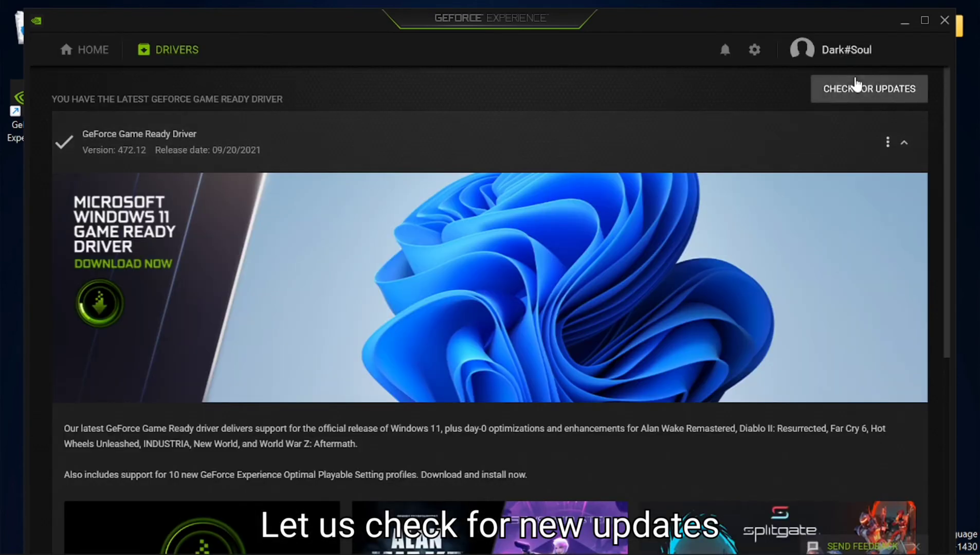
- Check for GeForce driver updates and return to the games and apps overview
click(848, 88)
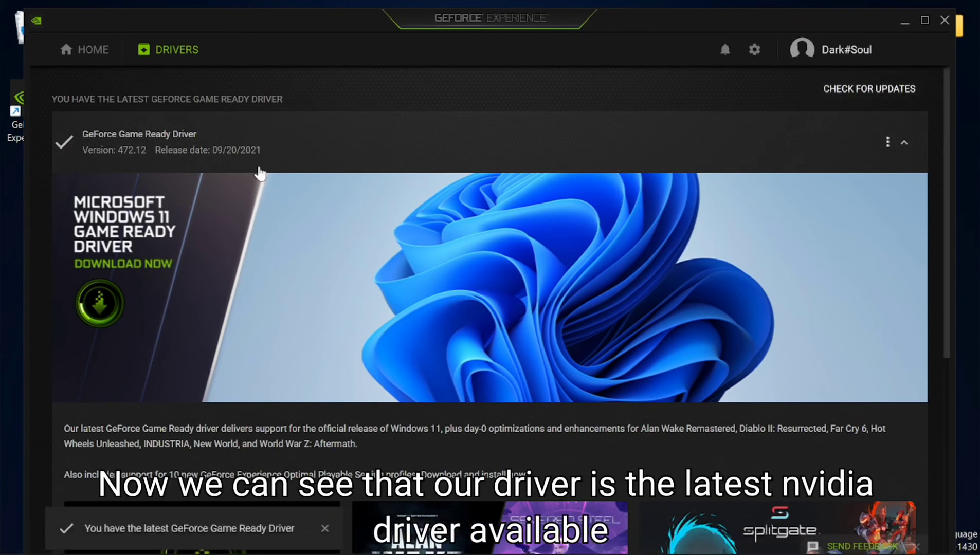
click(105, 49)
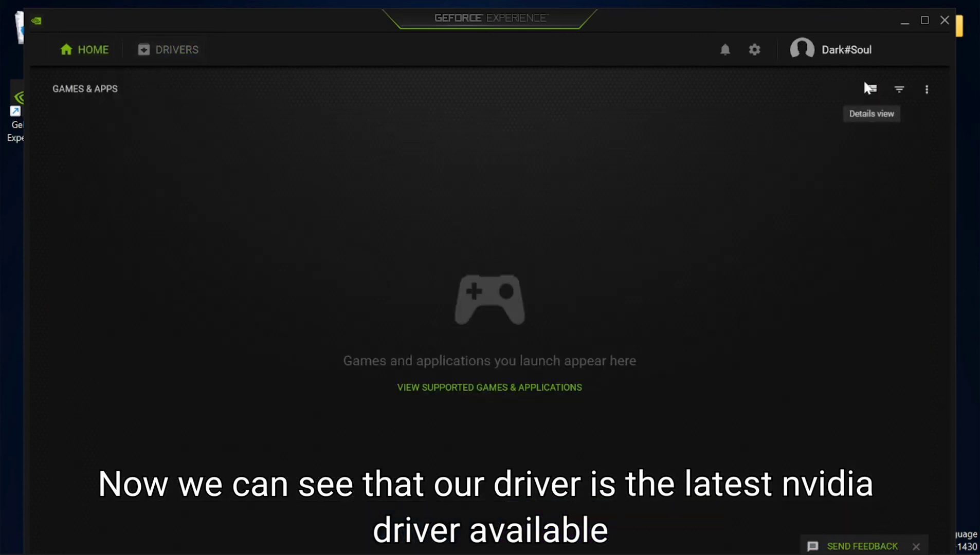
- Examine the general settings of GeForce Experience, including the system specs, feature readiness and Battery Boost requirements
click(754, 51)
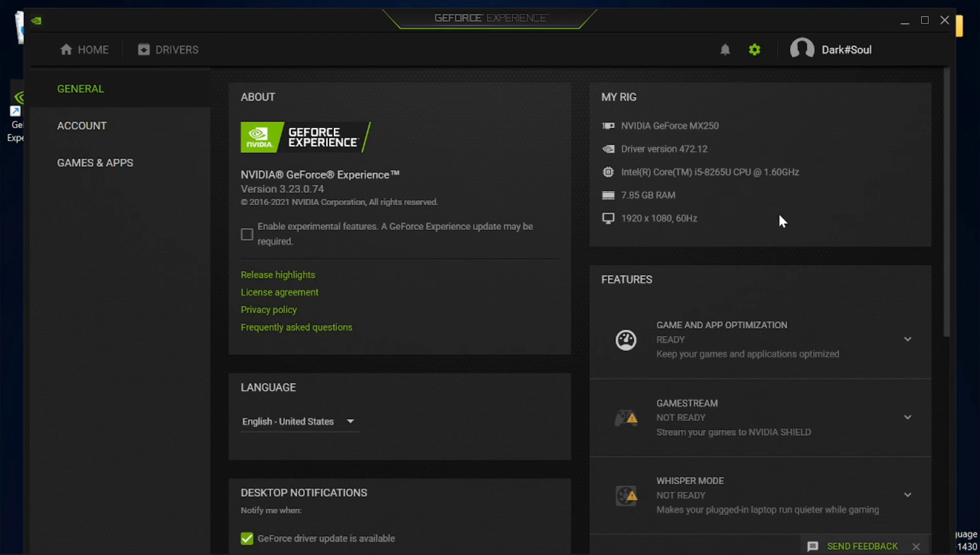
scroll(837, 344, down, 3)
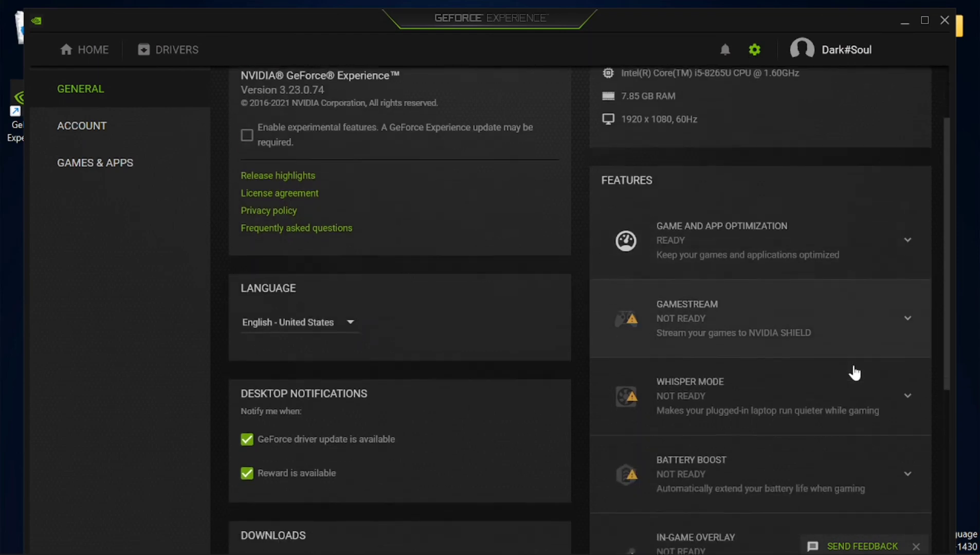
scroll(859, 376, down, 2)
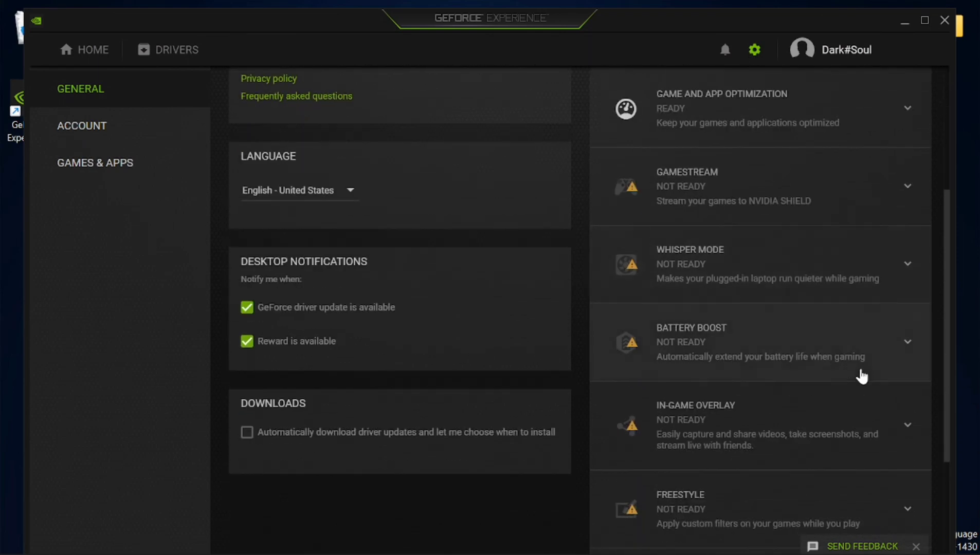
click(893, 346)
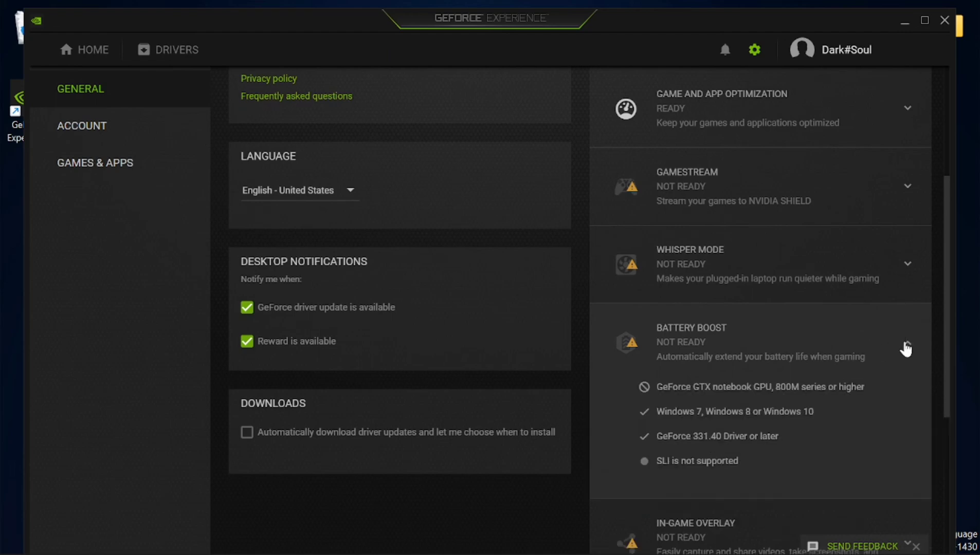
click(906, 344)
scroll(871, 361, down, 5)
scroll(777, 371, up, 10)
scroll(756, 370, down, 7)
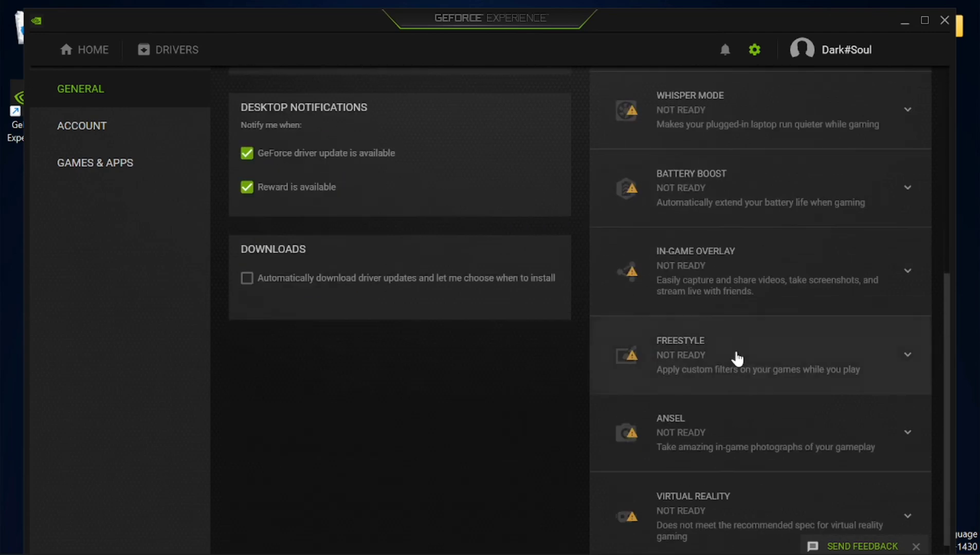
- Examine the account settings and the games and apps scan settings of GeForce Experience
scroll(314, 296, up, 2)
scroll(281, 339, up, 6)
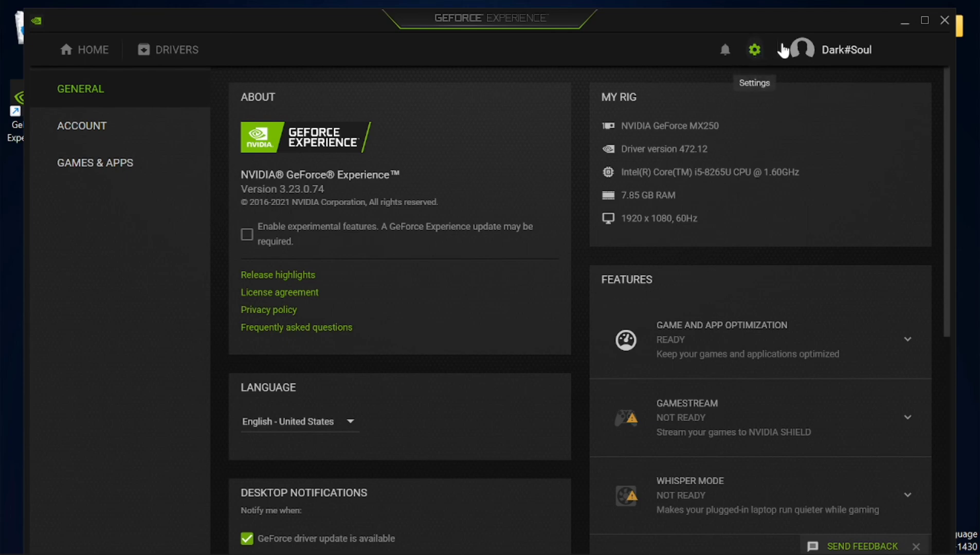
click(88, 57)
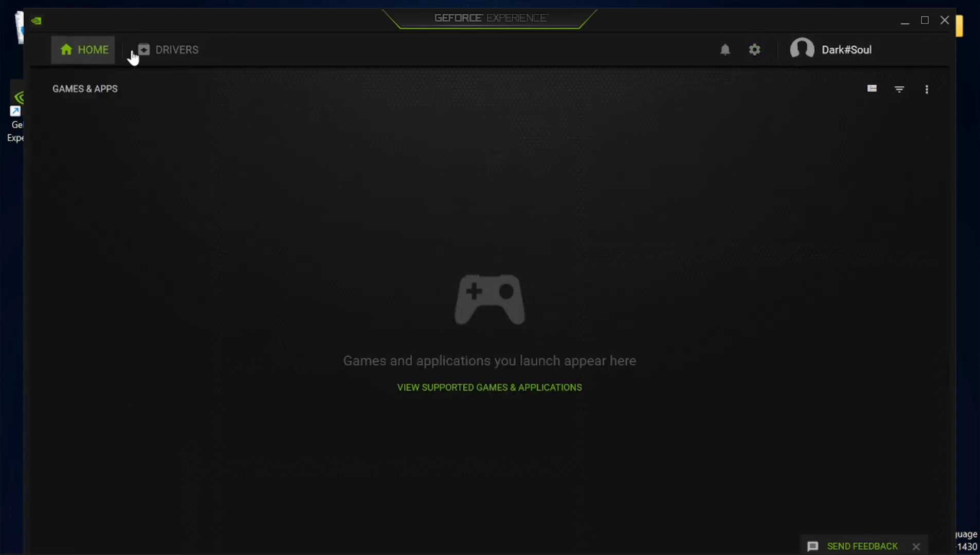
click(756, 51)
click(97, 130)
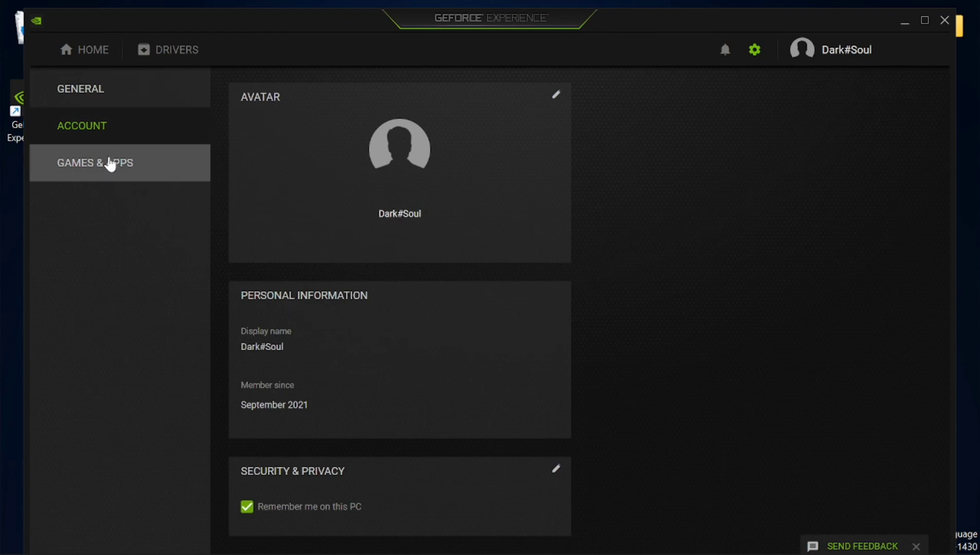
click(110, 164)
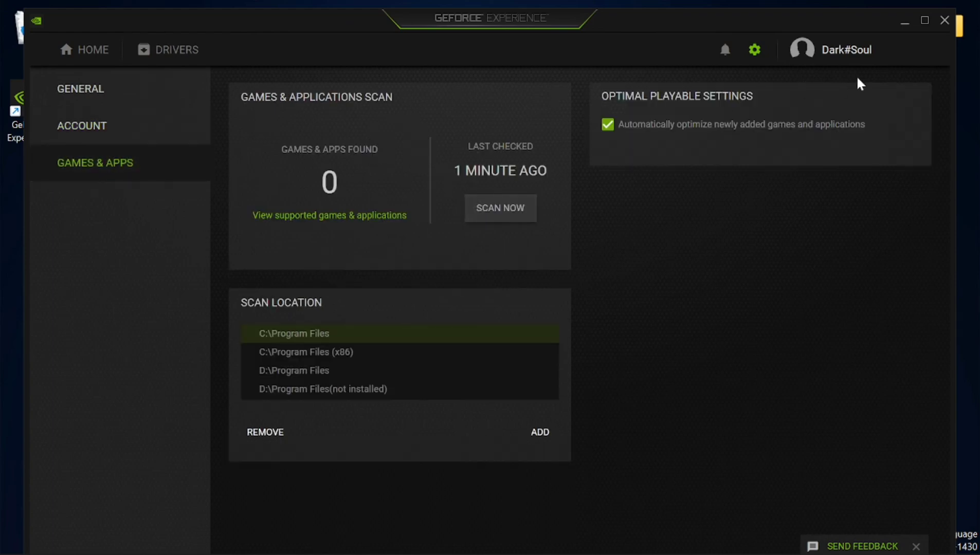
- View the options available for the signed-in user profile and close GeForce Experience
click(894, 51)
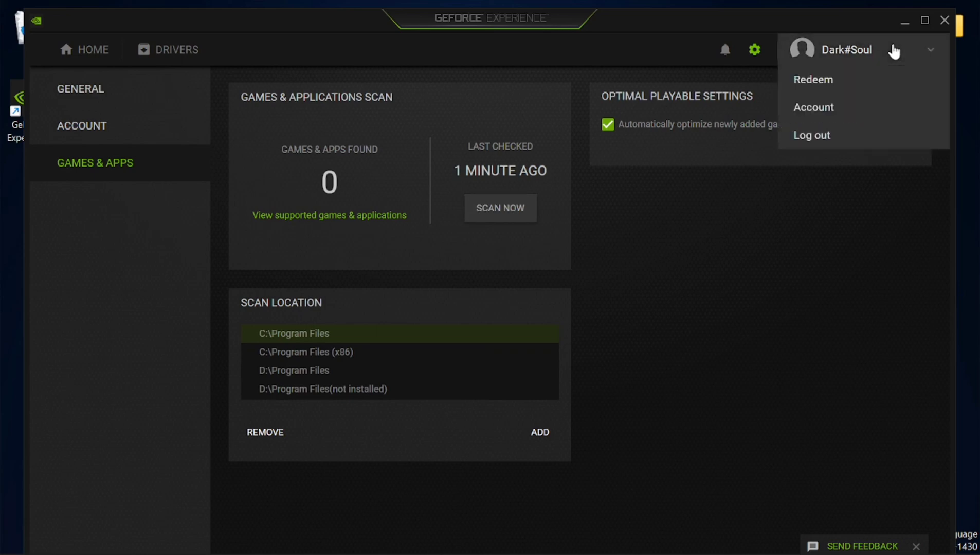
click(894, 51)
click(945, 20)
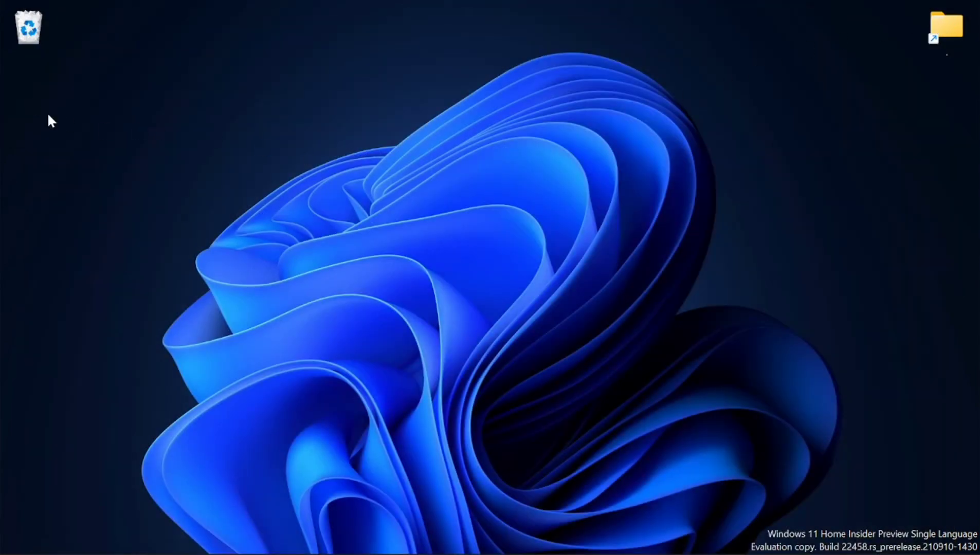
- Search Windows for "nvi", open NVIDIA Control Panel to check the installed driver version, and close it
click(516, 525)
text(nvi)
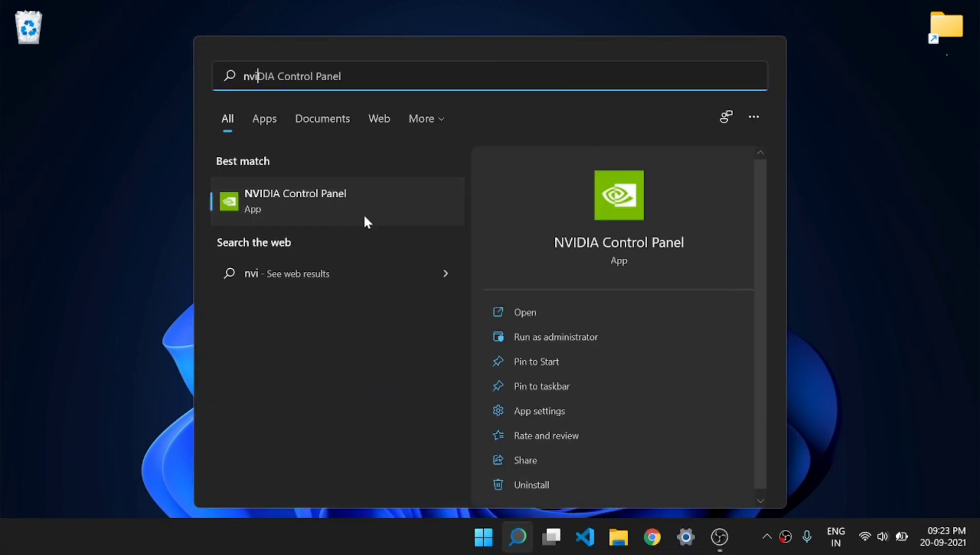
click(375, 201)
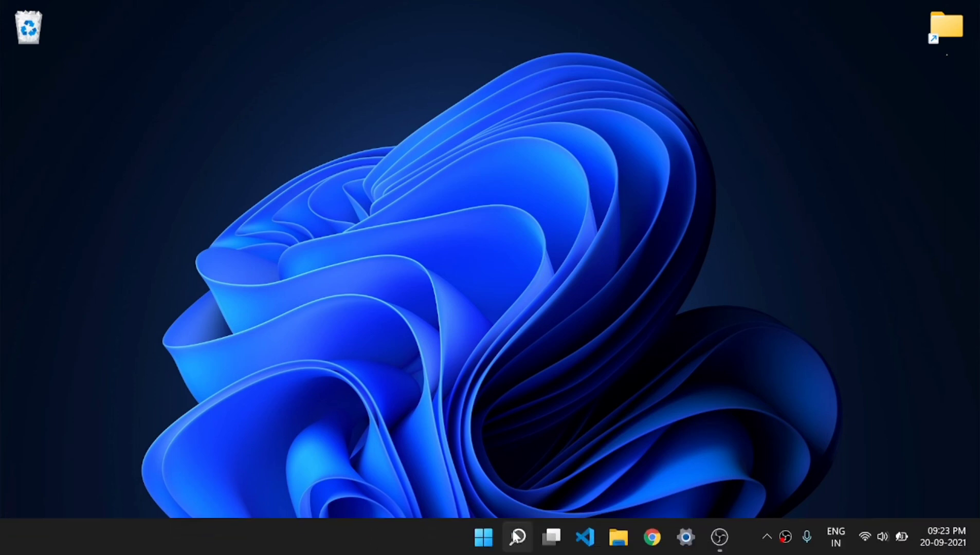
click(517, 537)
text(nvi)
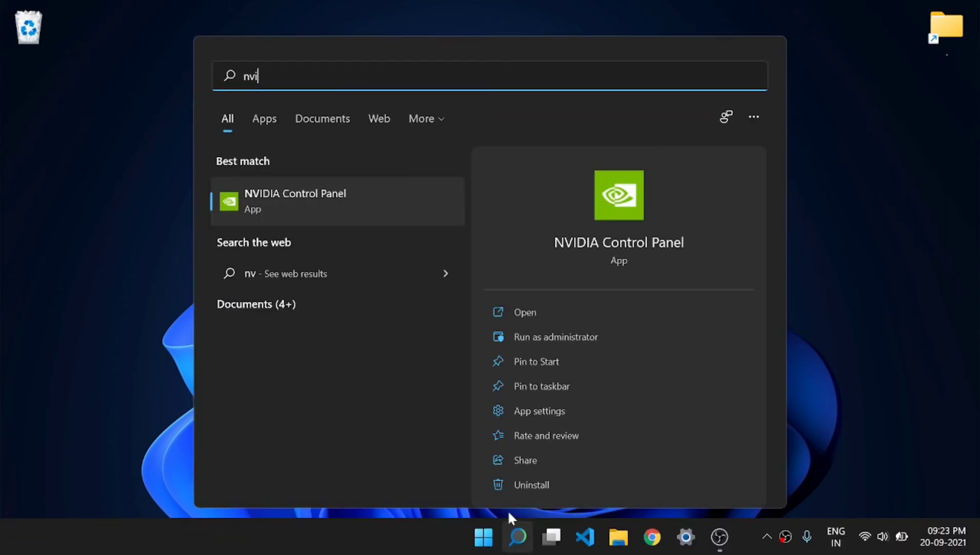
key(Return)
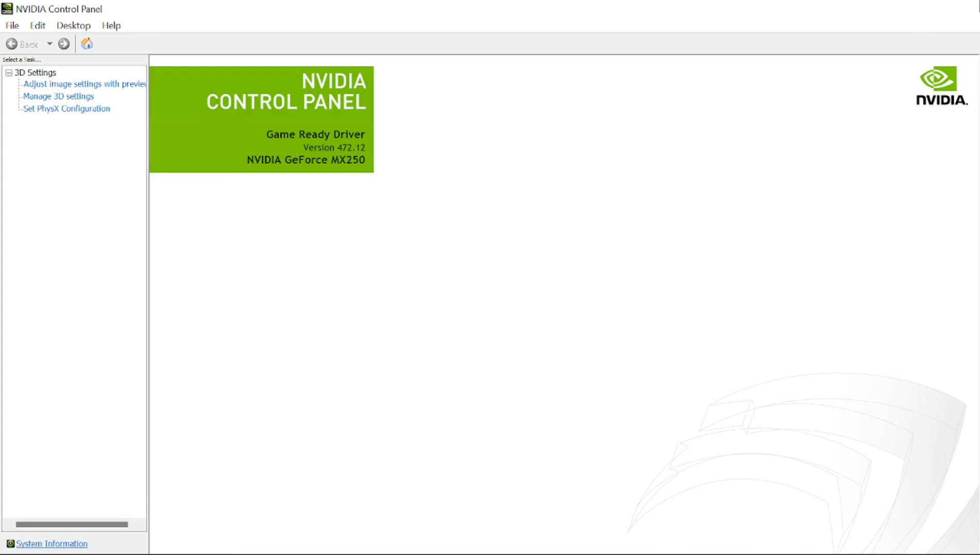
click(961, 9)
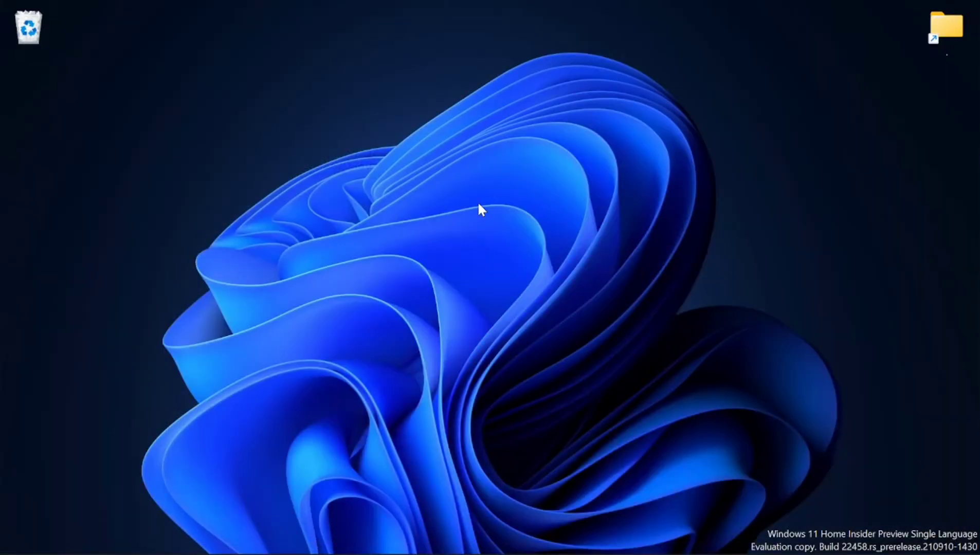
right_click(792, 540)
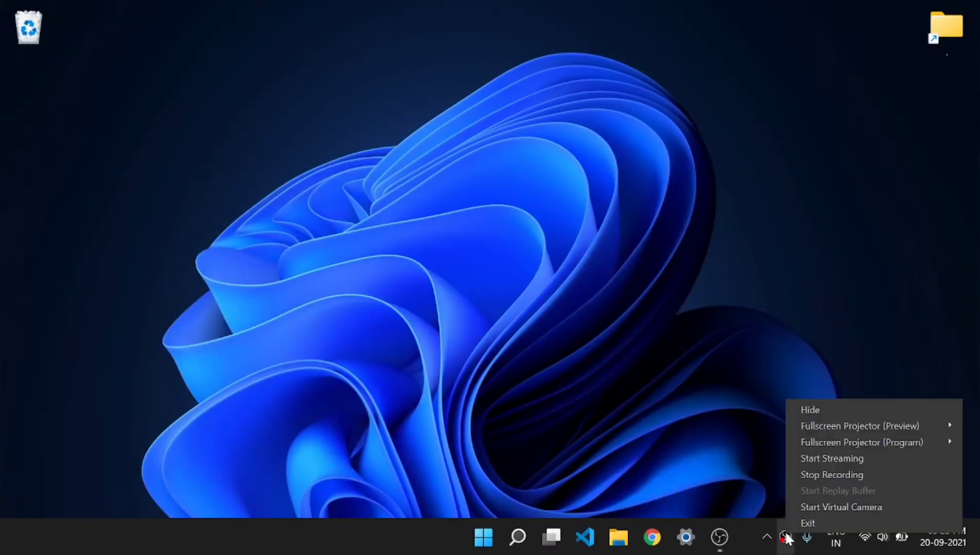